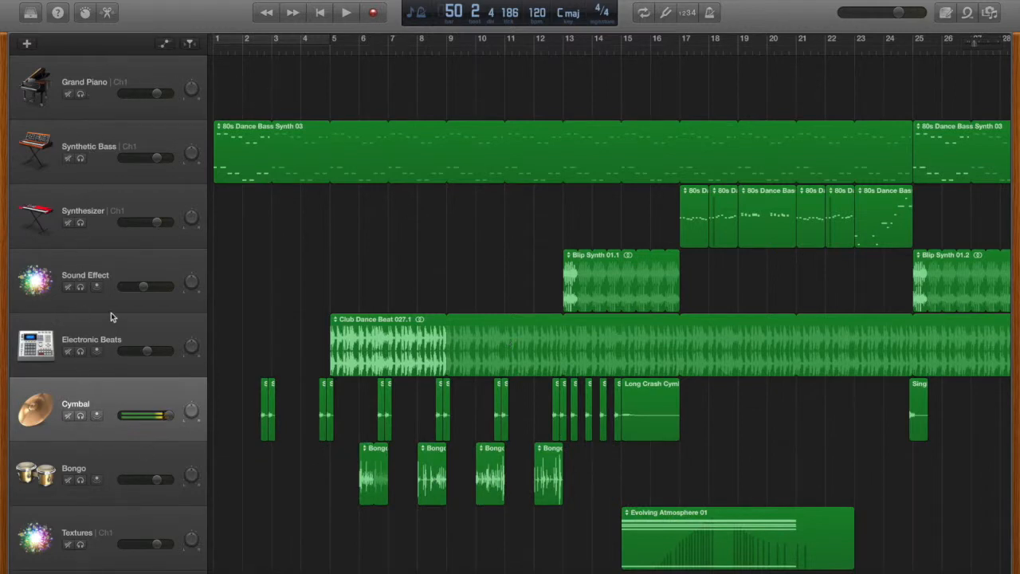
Play the whole arrangement from the start of the project to just past bar 17, then stop playback.
key("Return")
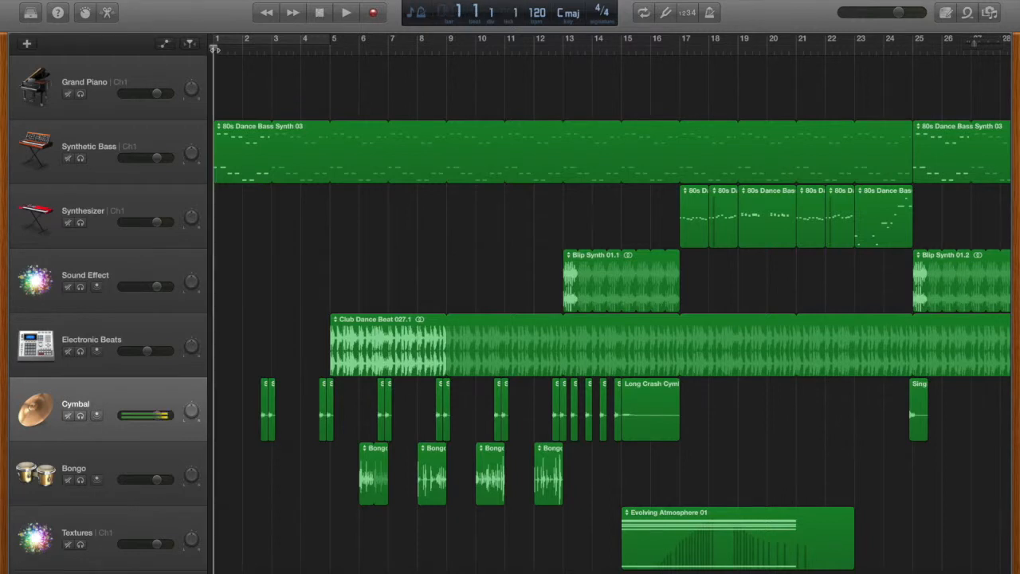
key("space")
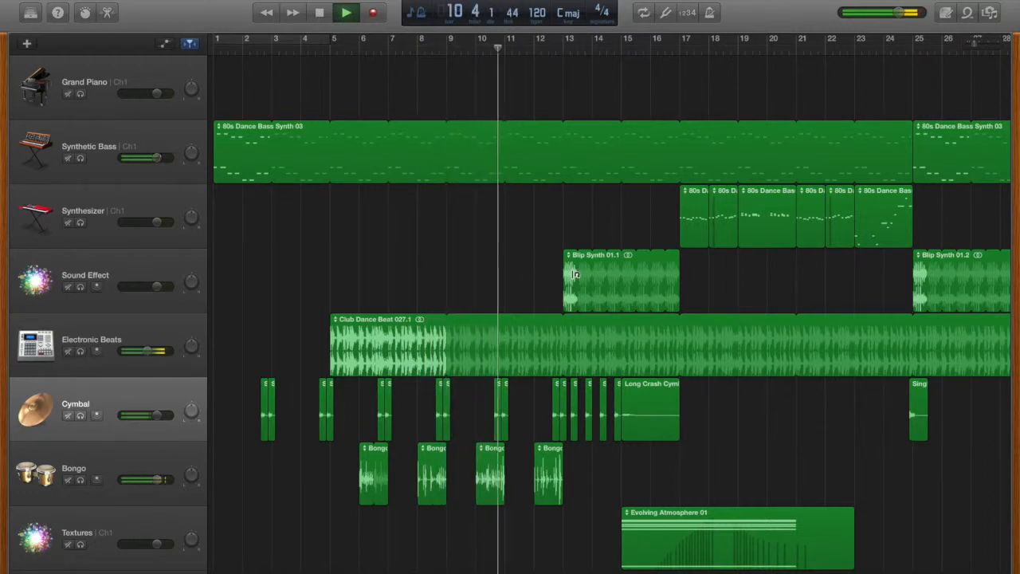
scroll(621, 275, "right", 3)
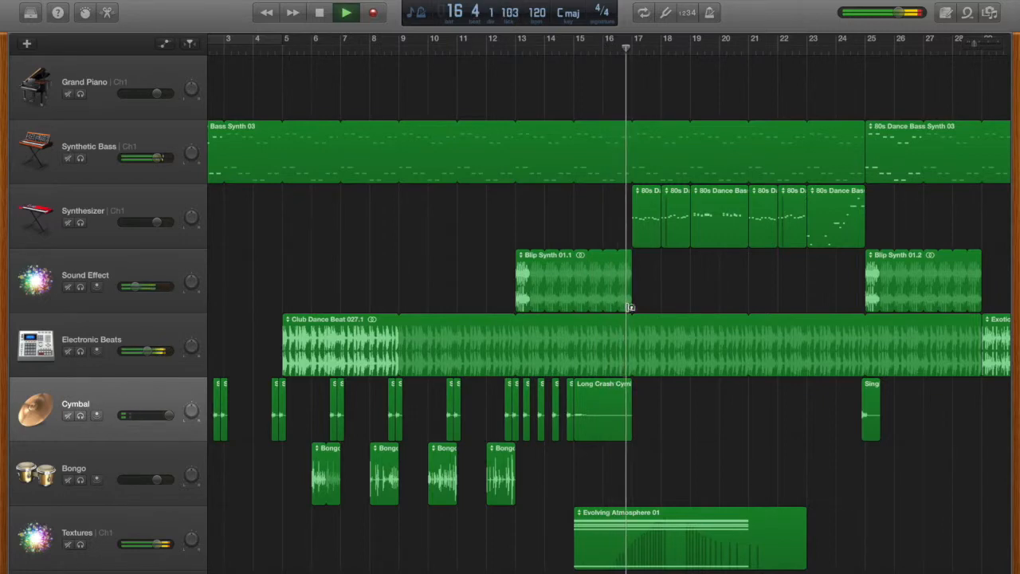
key("space")
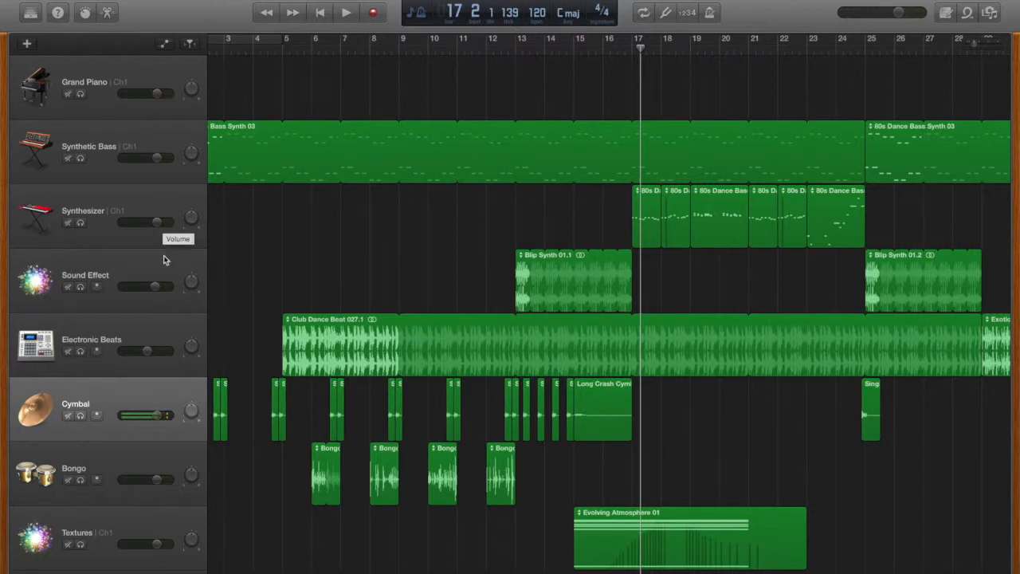
Select the Electronic Beats track, set the Synthetic Bass track's volume to +0.2 dB, and clear the region selection.
left_click(132, 344)
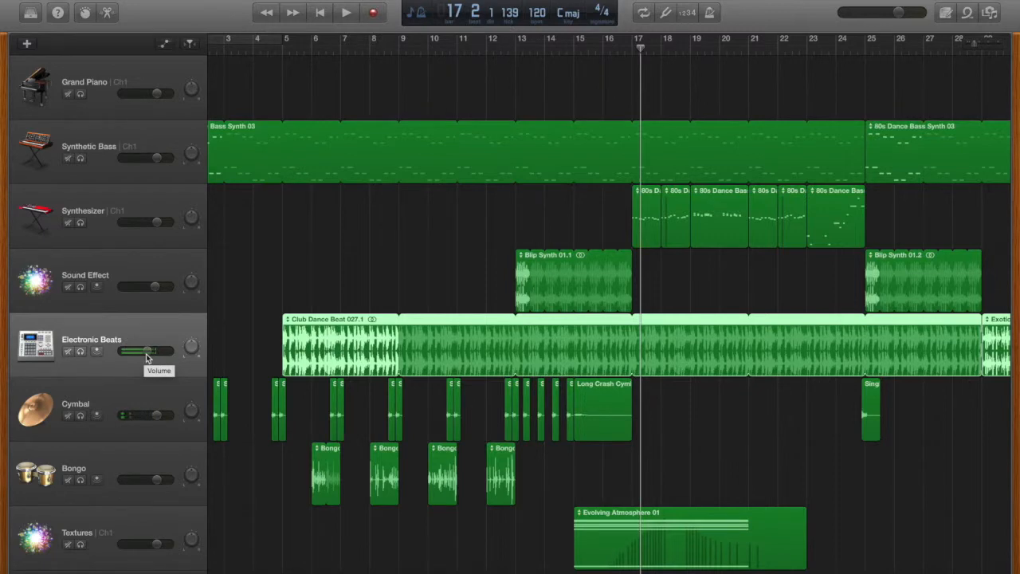
left_click(157, 158)
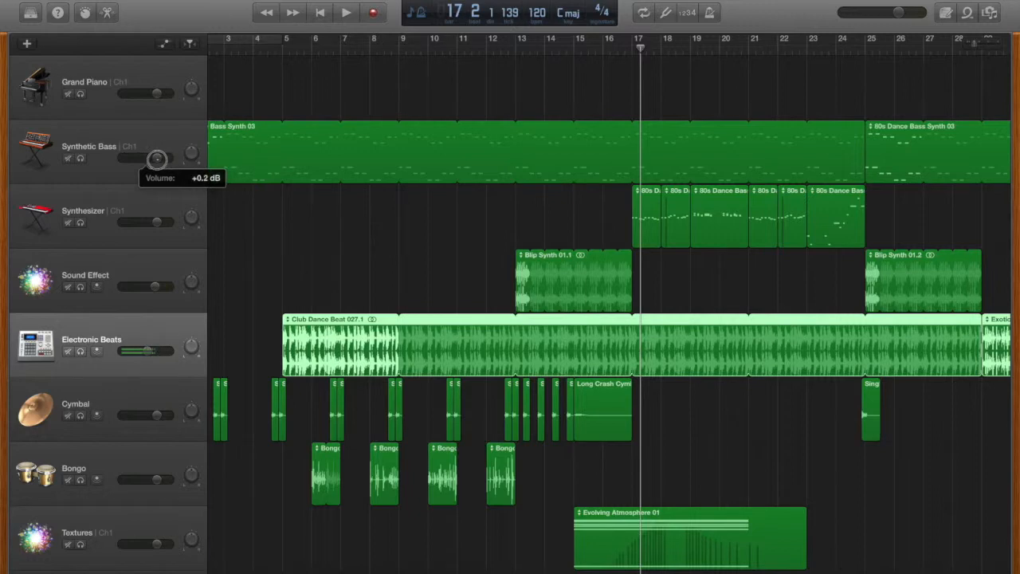
left_click(585, 235)
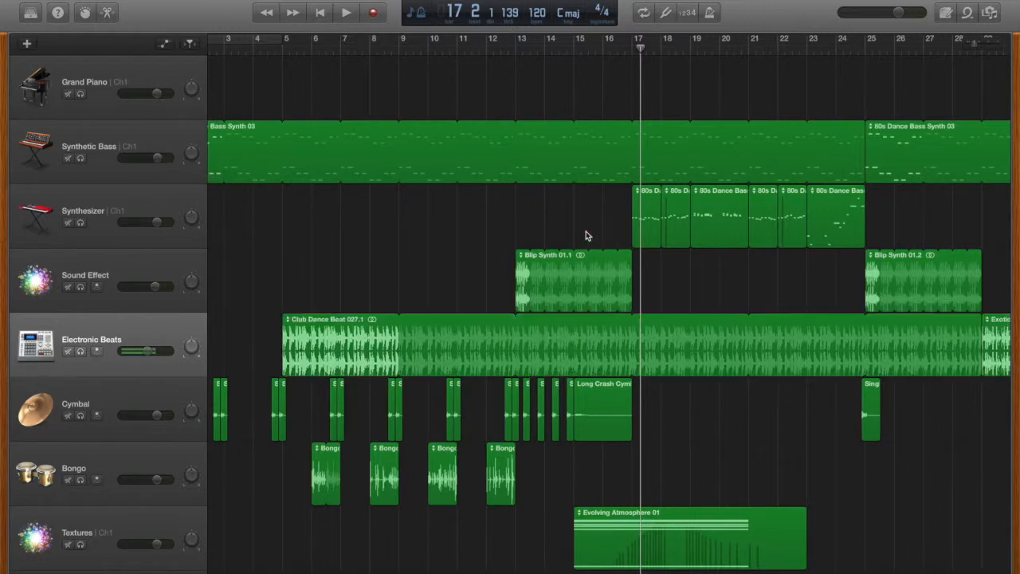
Solo the Sound Effect track, listen to the Blip Synth 01.1 region from about bar 14, and turn the solo off.
left_click(584, 271)
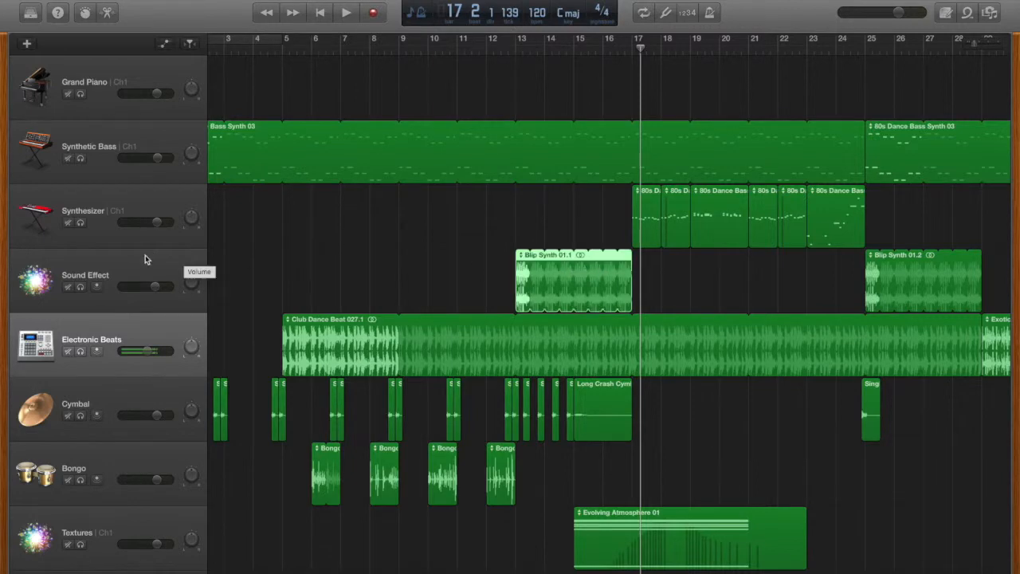
left_click(81, 287)
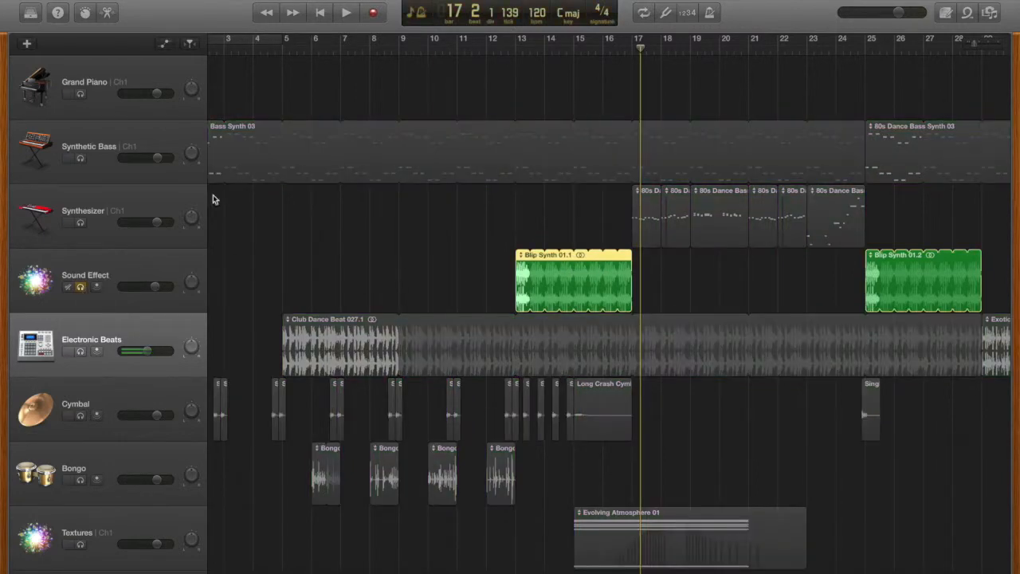
left_click(548, 46)
key("space")
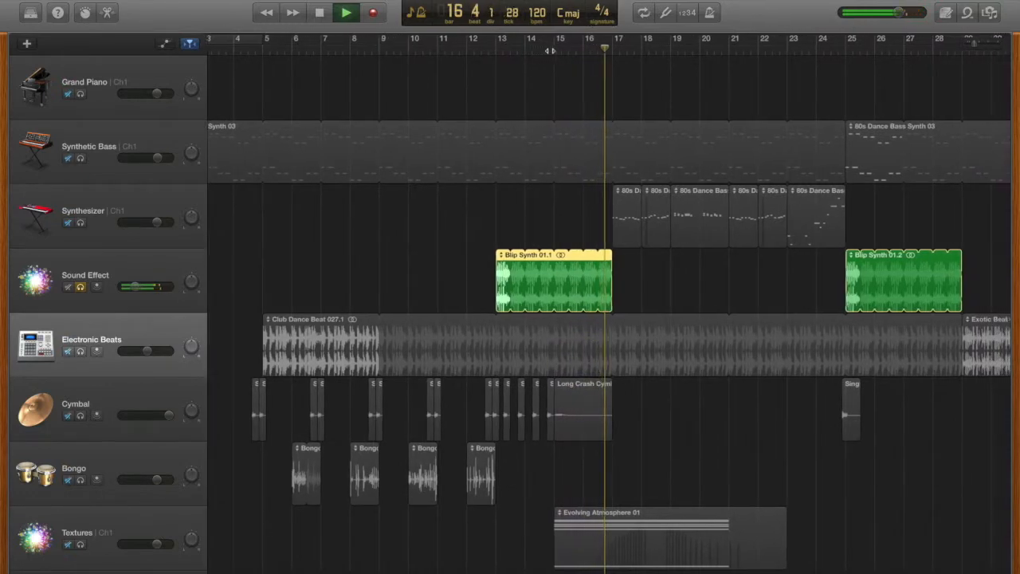
key("space")
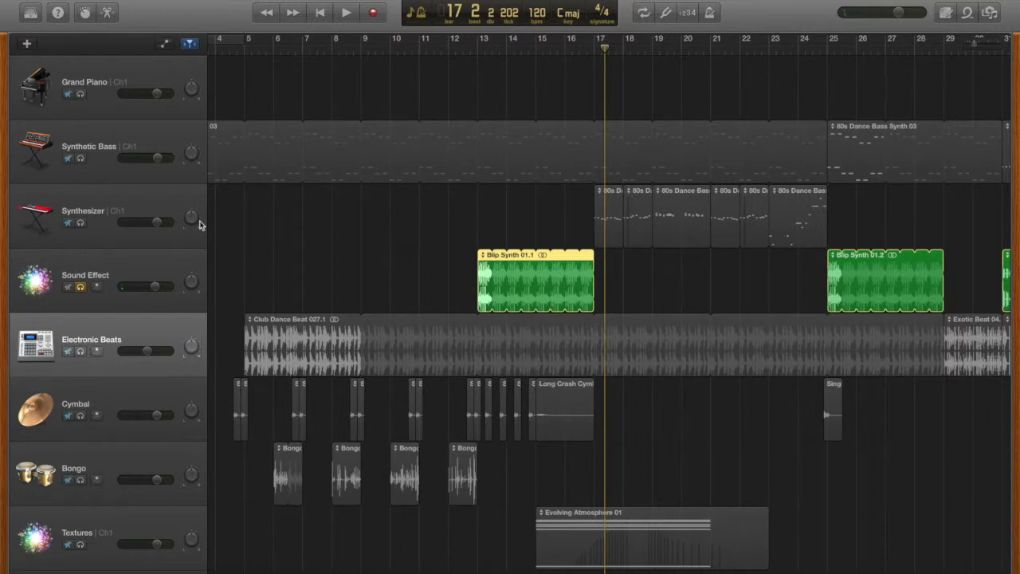
left_click(80, 287)
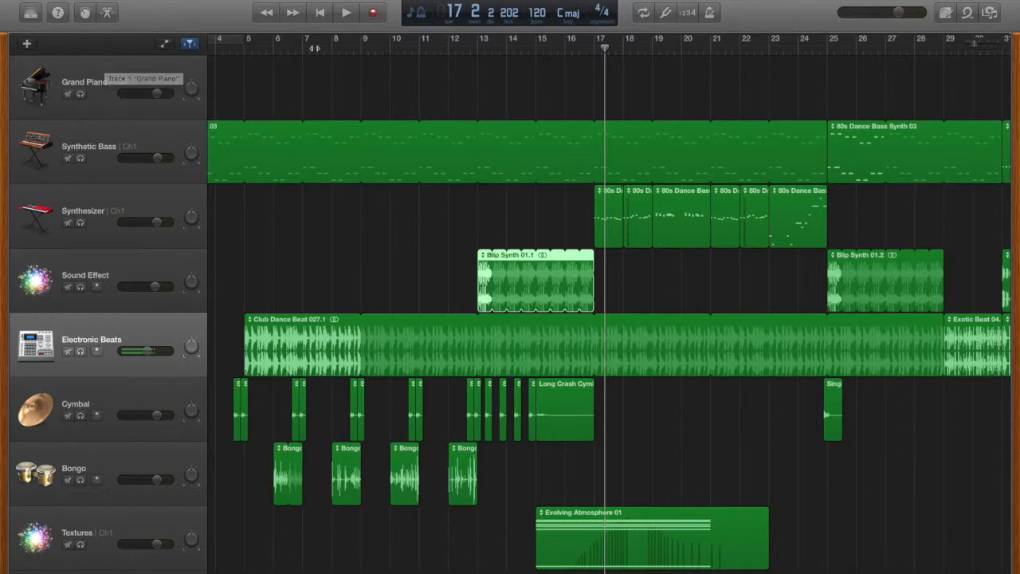
Show automation on all tracks and review the parameters that can be automated for the Synthetic Bass track.
left_click(164, 46)
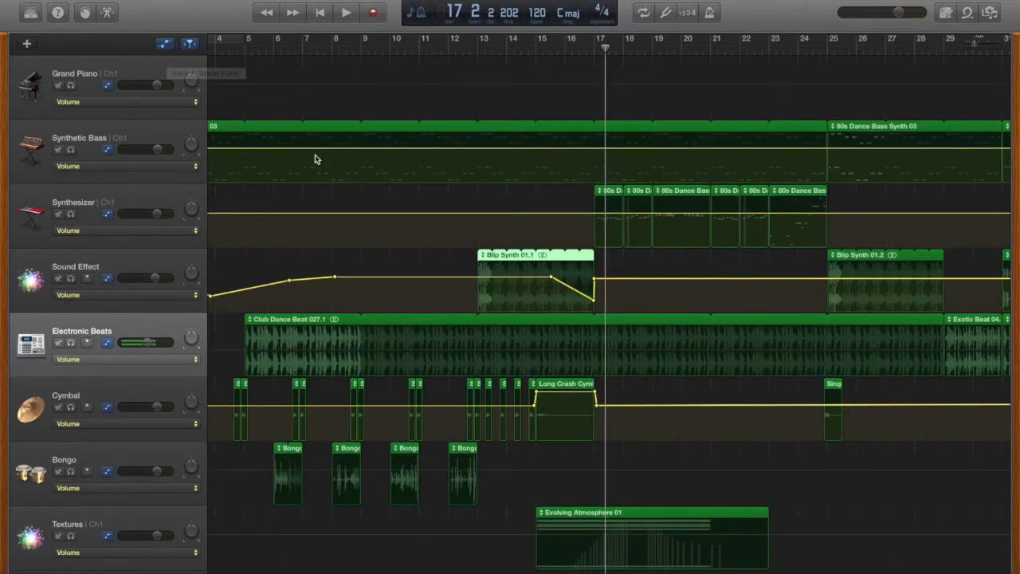
scroll(314, 156, "left", 5)
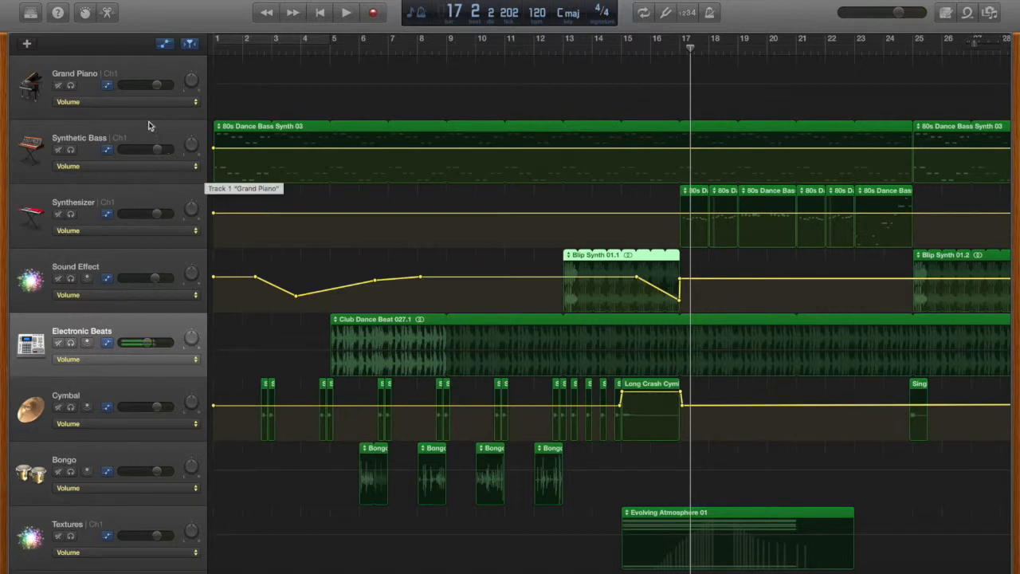
left_click(69, 166)
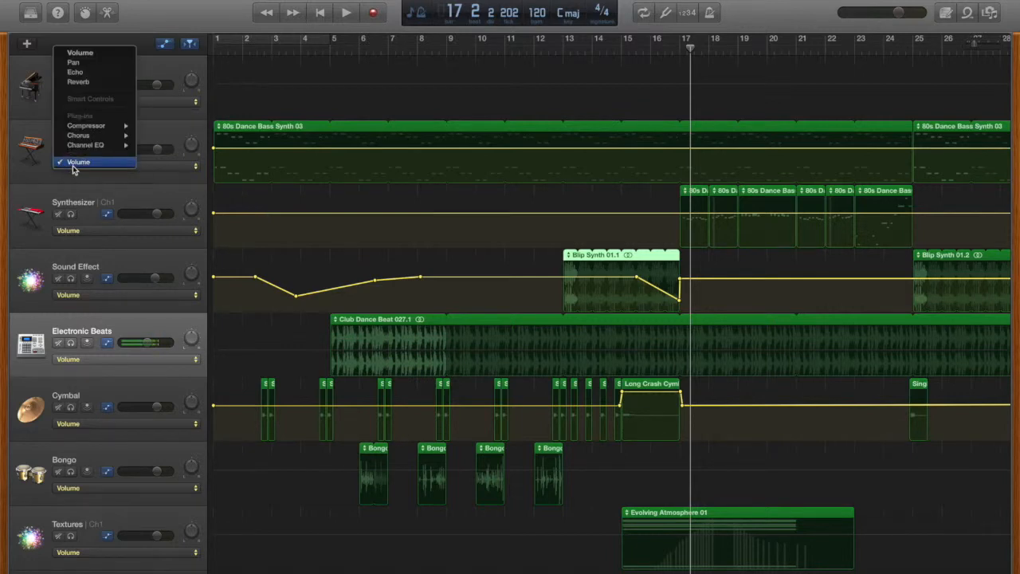
left_click(162, 173)
left_click(165, 166)
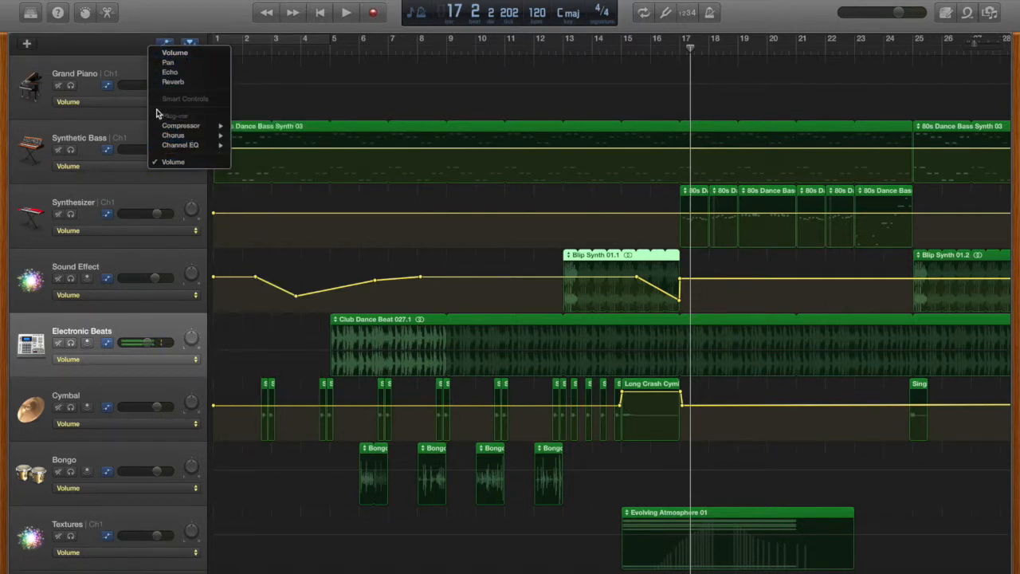
left_click(102, 165)
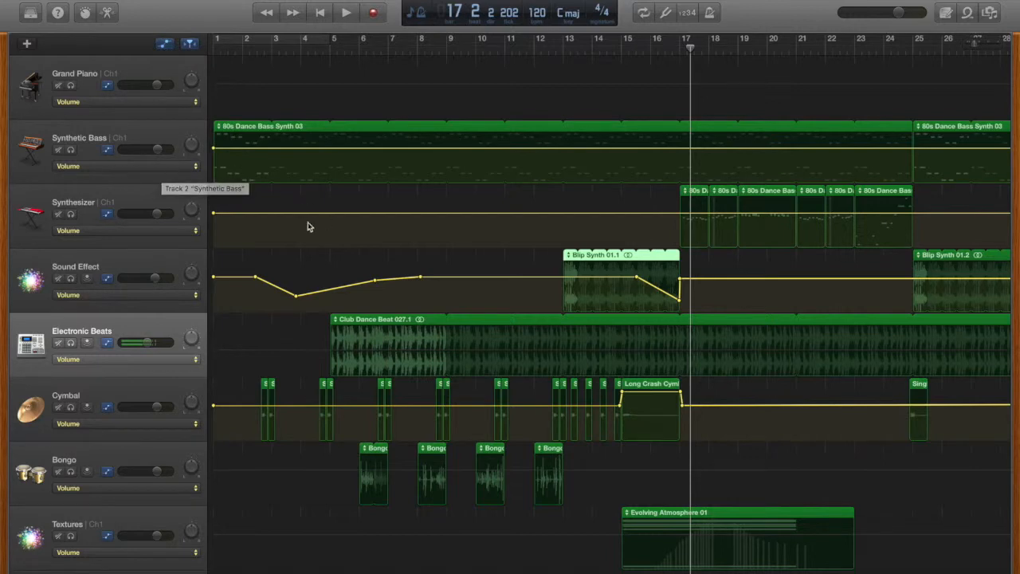
Solo the Sound Effect track and play it from about bar 15 to hear the volume automation in Blip Synth 01.1.
scroll(609, 245, "up", 10)
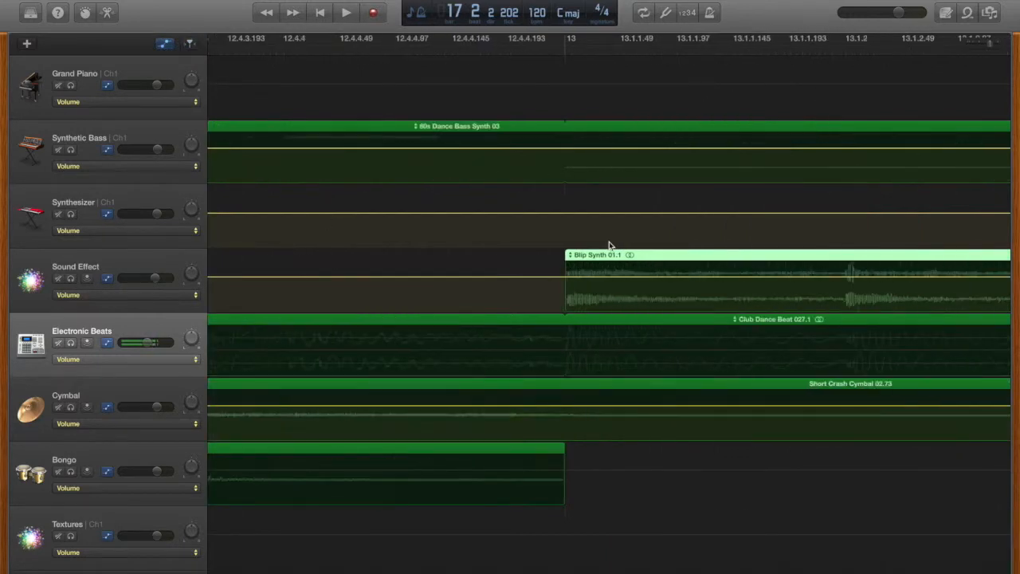
scroll(610, 246, "down", 5)
scroll(609, 244, "right", 5)
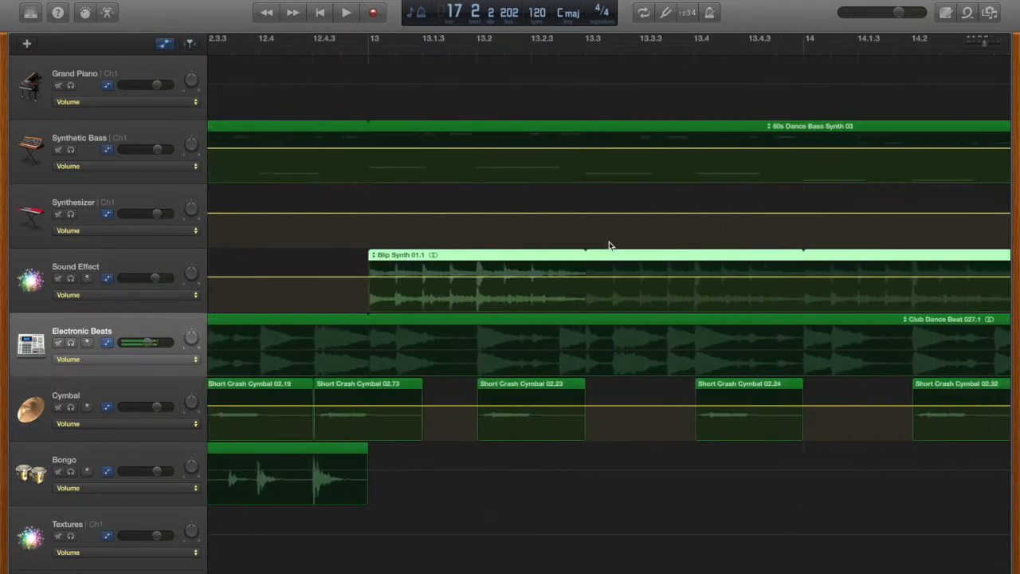
scroll(606, 257, "down", 5)
scroll(629, 253, "right", 1)
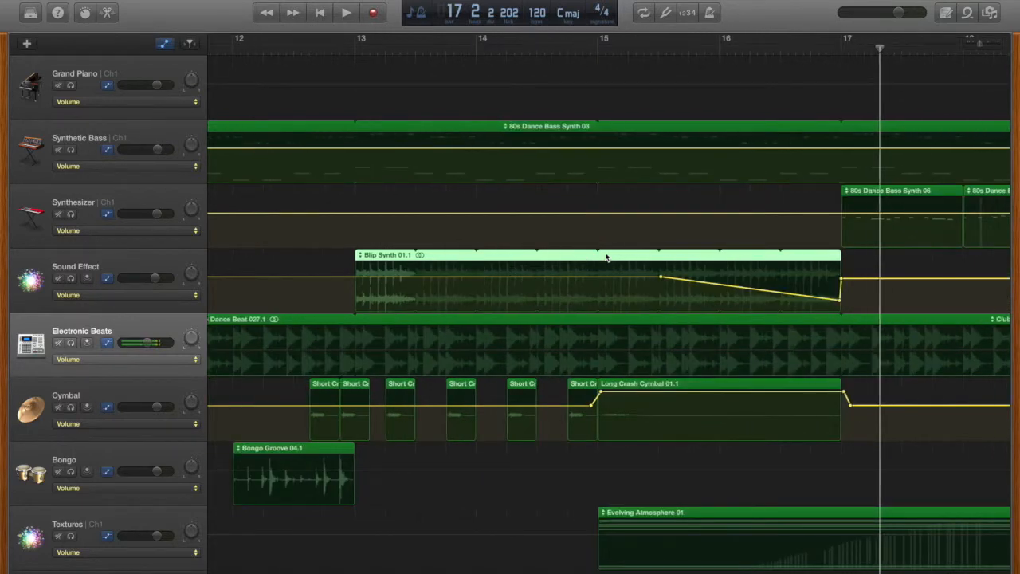
left_click(652, 242)
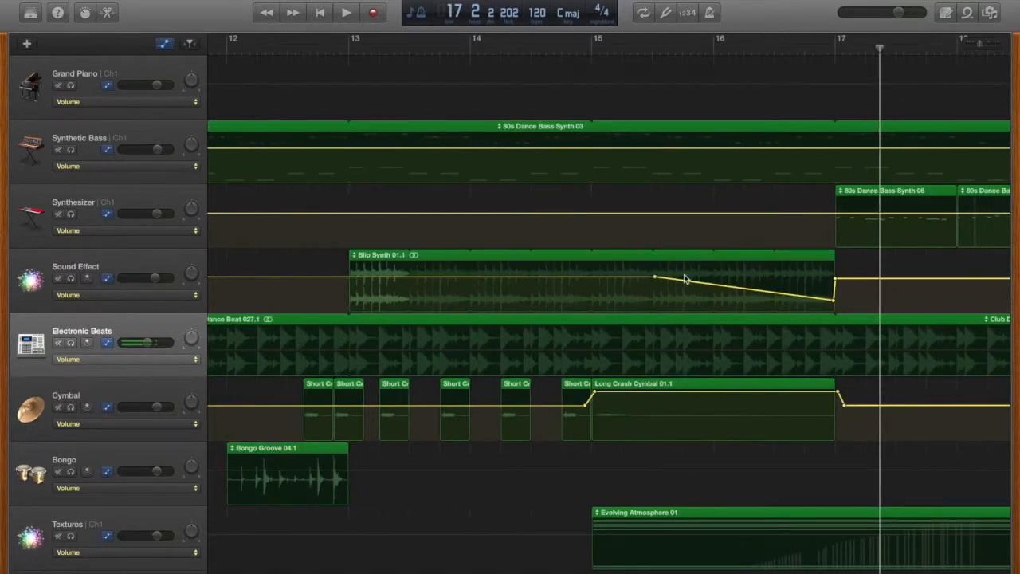
left_click(70, 278)
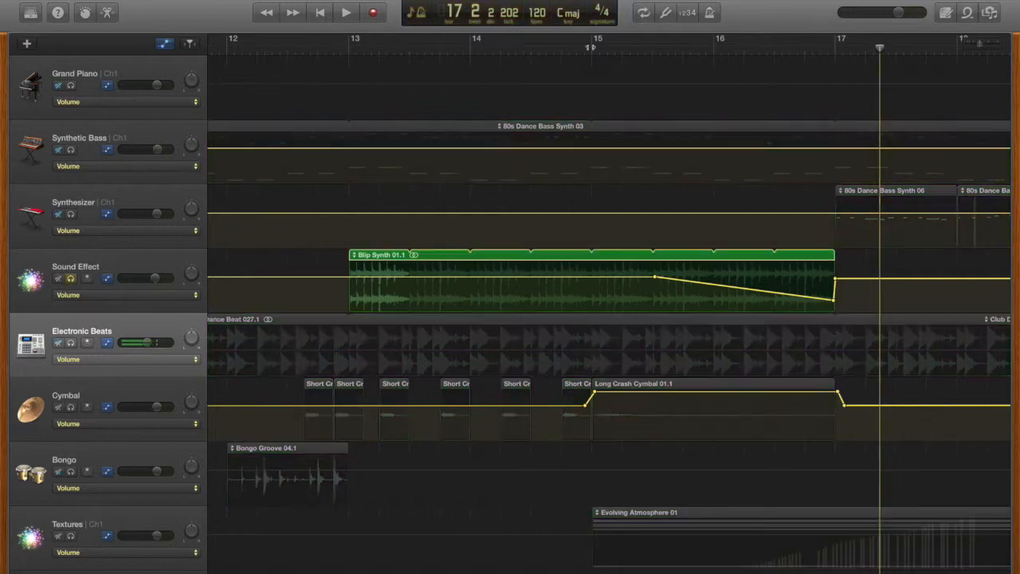
left_click(604, 51)
key("space")
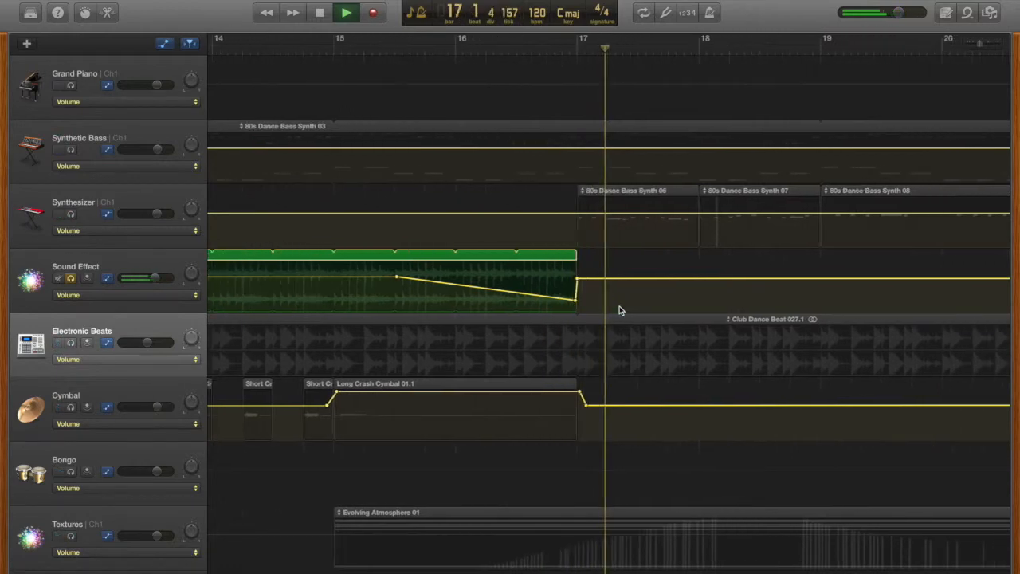
key("space")
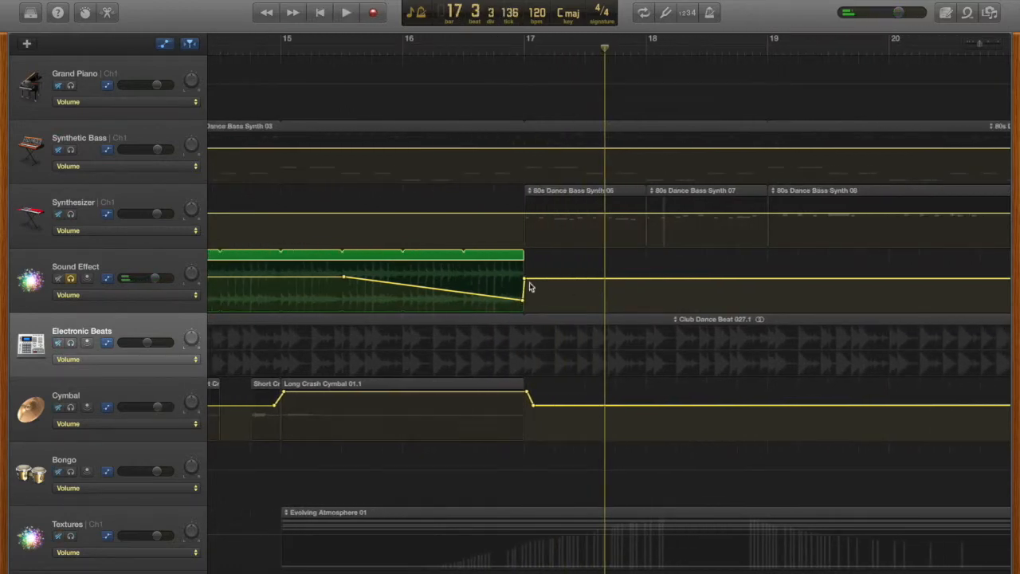
Examine the Sound Effect track's volume automation from bar 18 onward, including the Edgy Synth 01.1 and Techno Synth 04.1 regions.
scroll(740, 273, "right", 10)
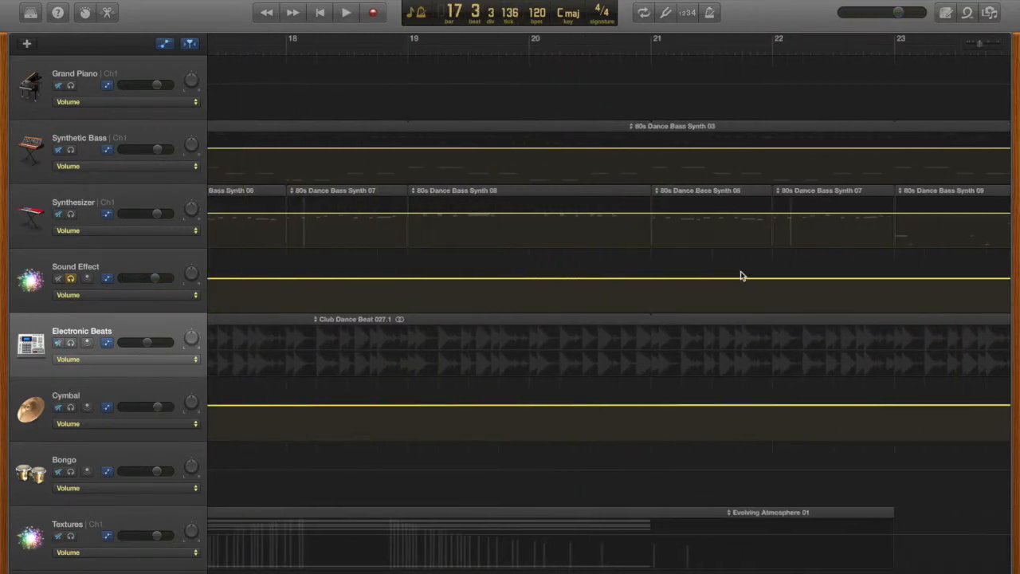
scroll(740, 275, "right", 12)
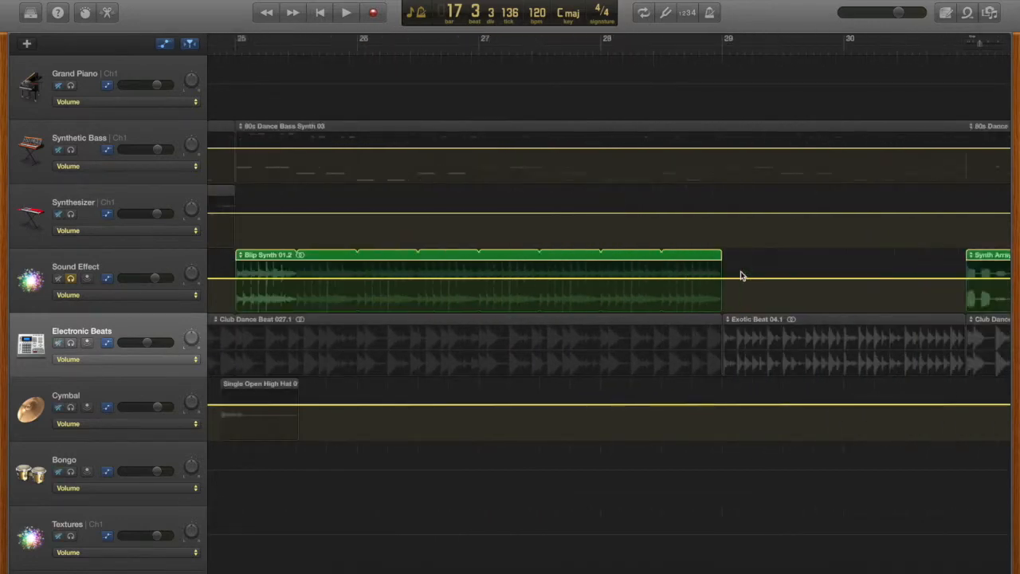
scroll(741, 274, "right", 10)
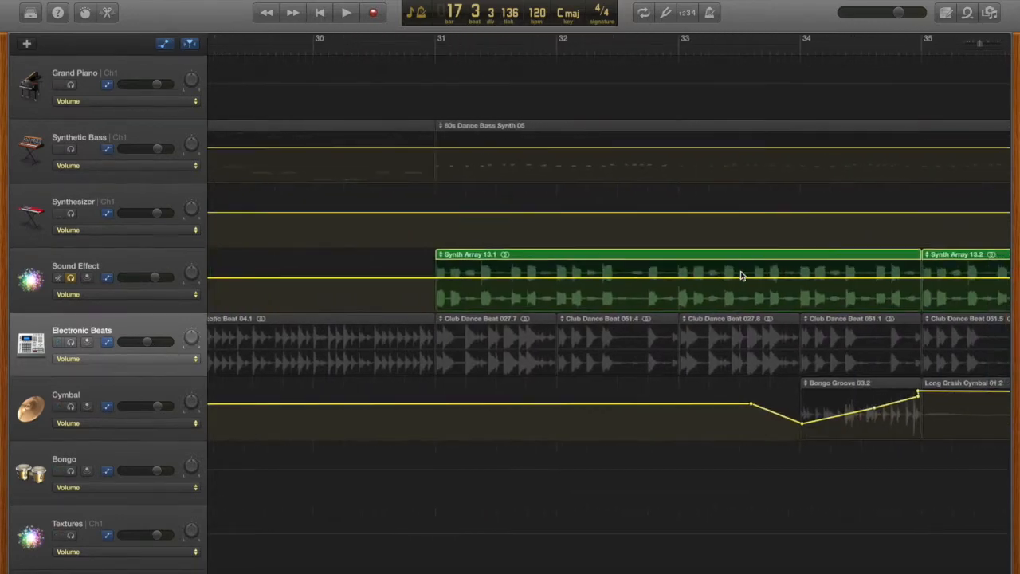
scroll(741, 274, "down", 10)
scroll(741, 275, "up", 1)
scroll(740, 275, "up", 4)
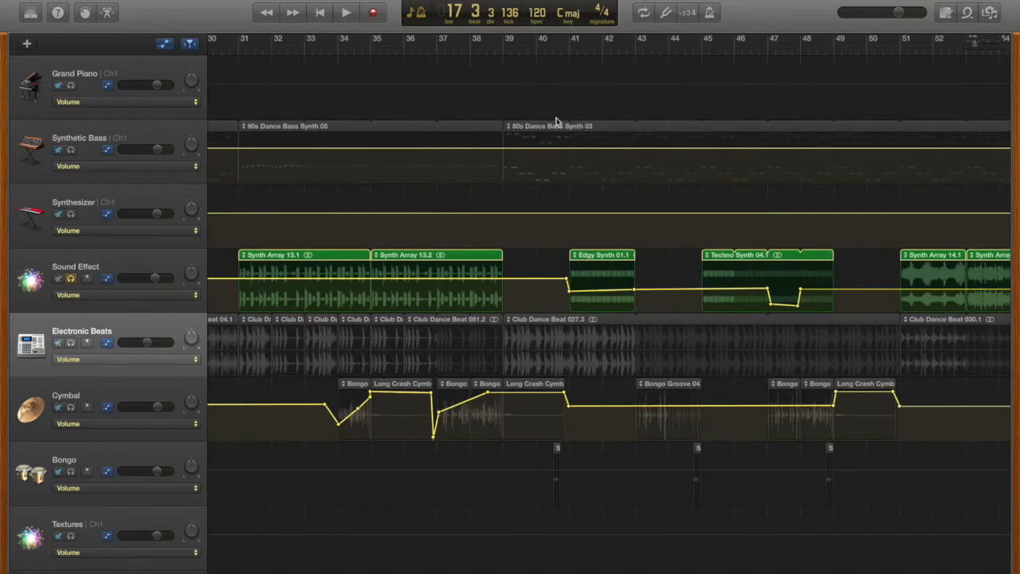
left_click(615, 255)
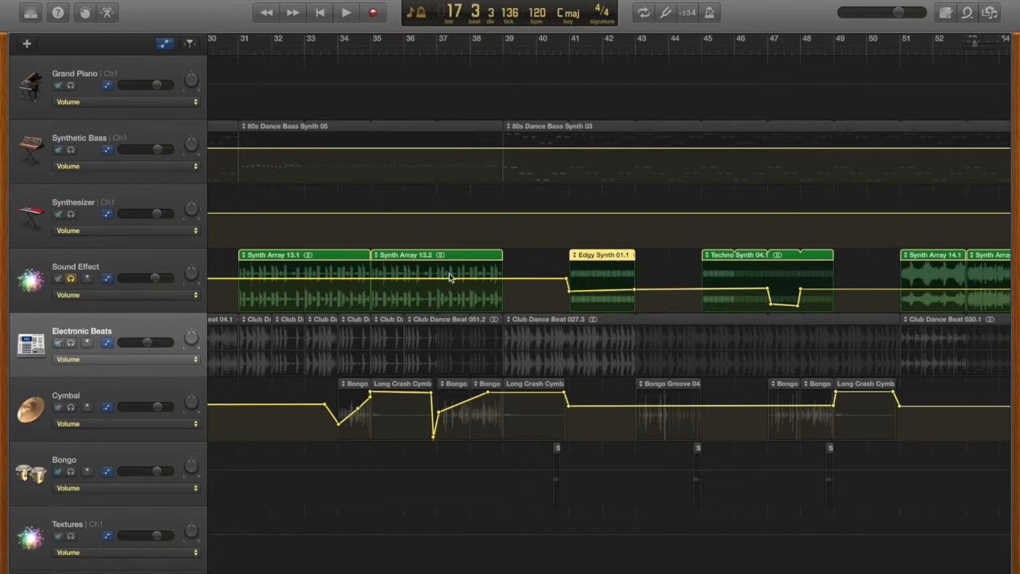
left_click(763, 256)
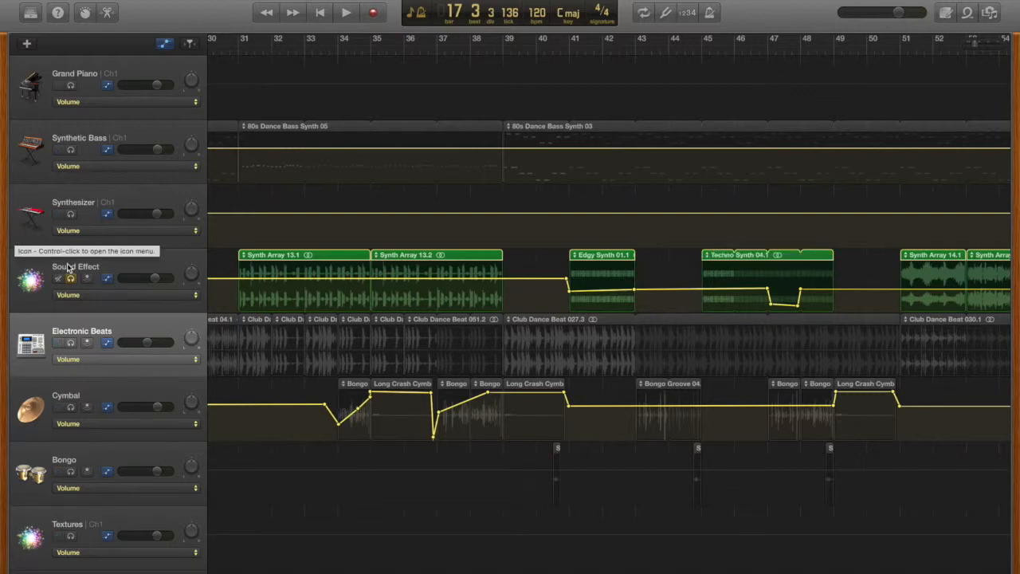
Solo the Cymbal track instead of Sound Effect and play it from about bar 33 to hear its volume automation.
key("super+a")
left_click(71, 407)
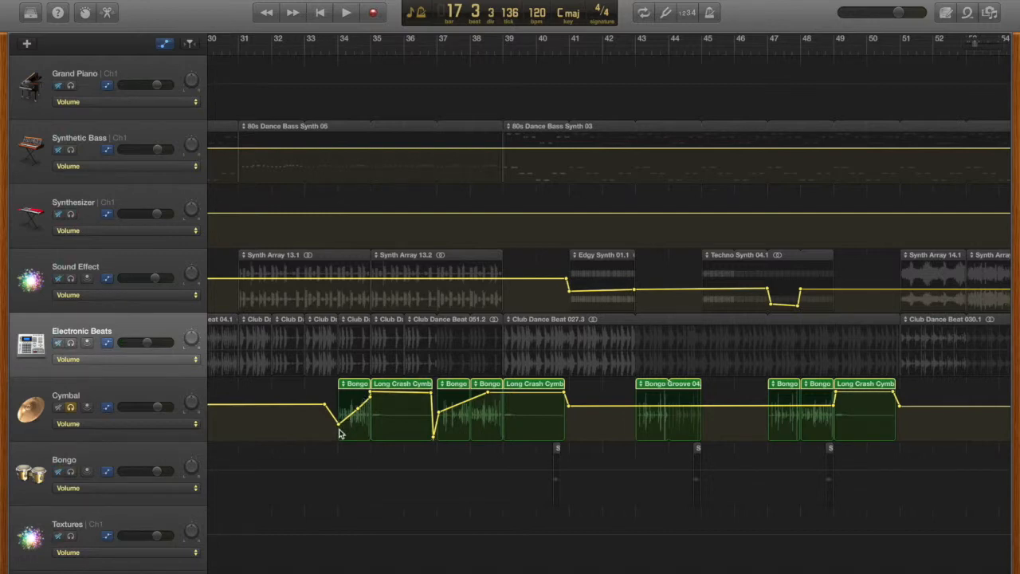
left_click(317, 52)
key("space")
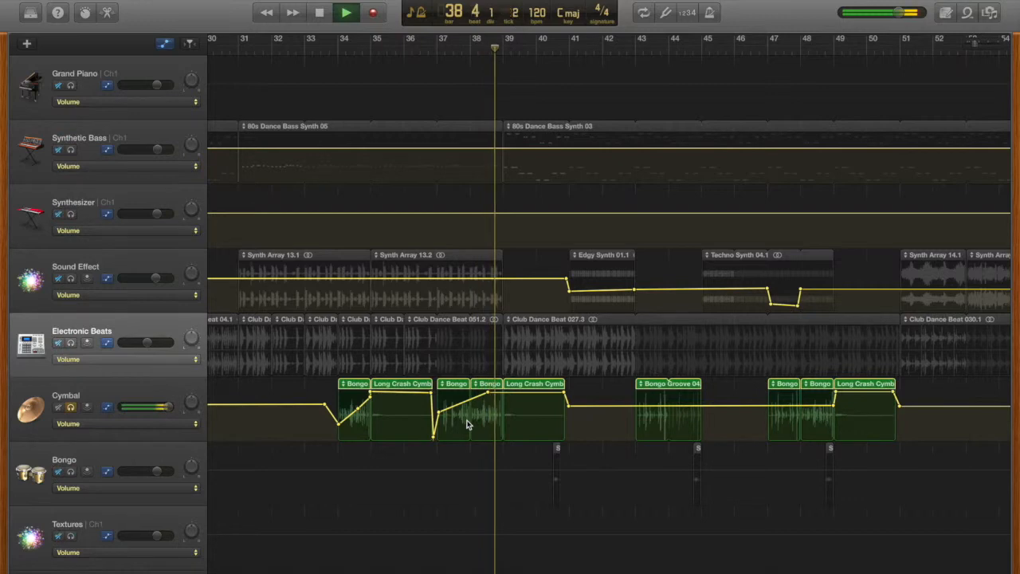
key("space")
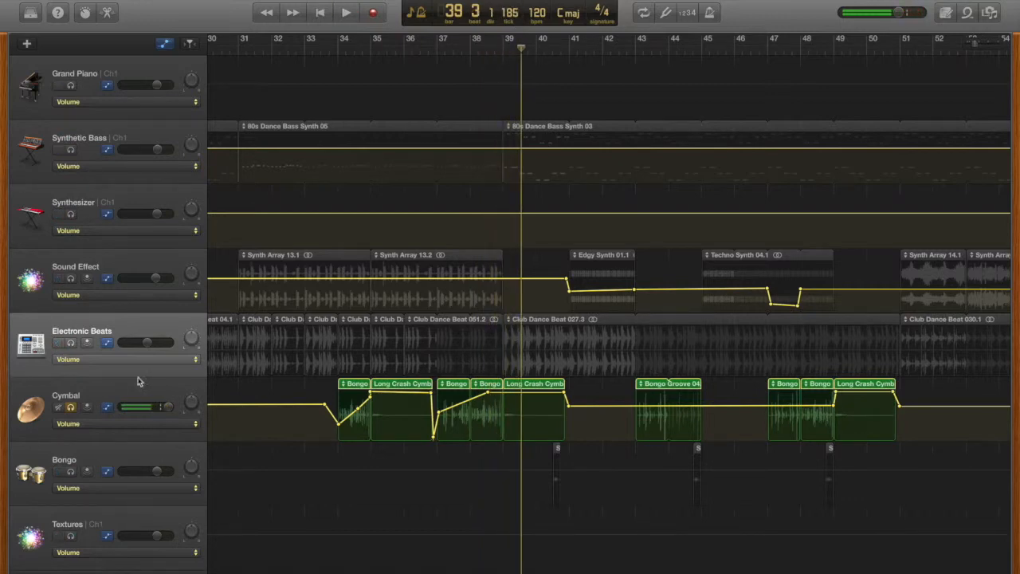
Turn off solo on the Cymbal track and mute that track.
left_click(71, 406)
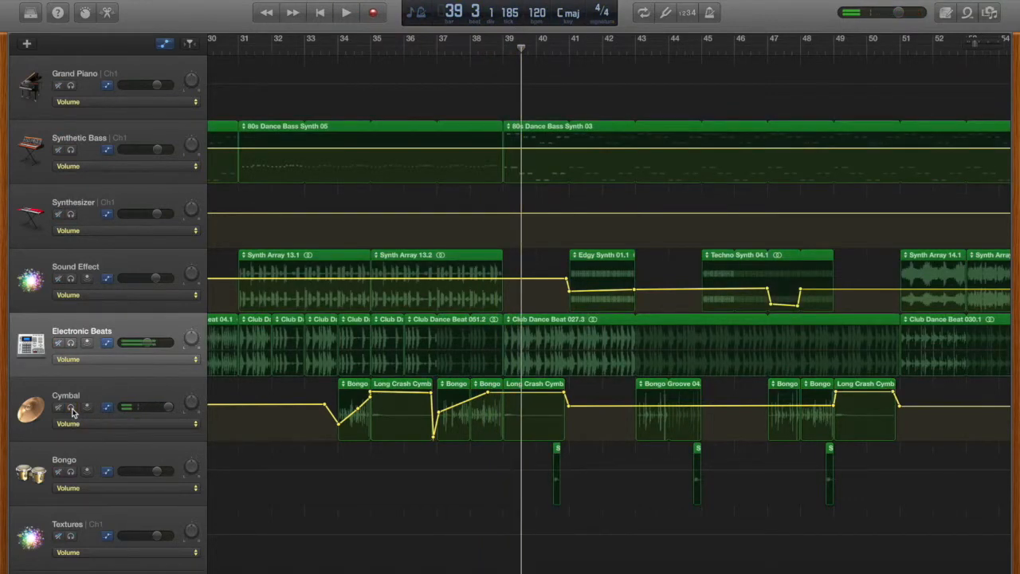
left_click(71, 407)
left_click(71, 407)
left_click(58, 407)
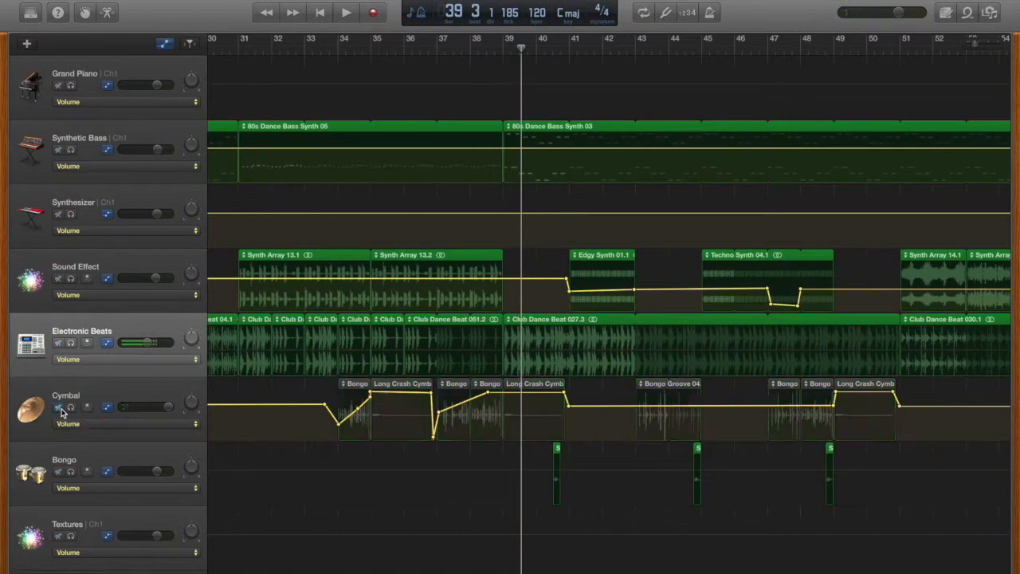
Toggle mute on the Cymbal track and leave the track unmuted.
left_click(59, 407)
left_click(60, 408)
left_click(59, 407)
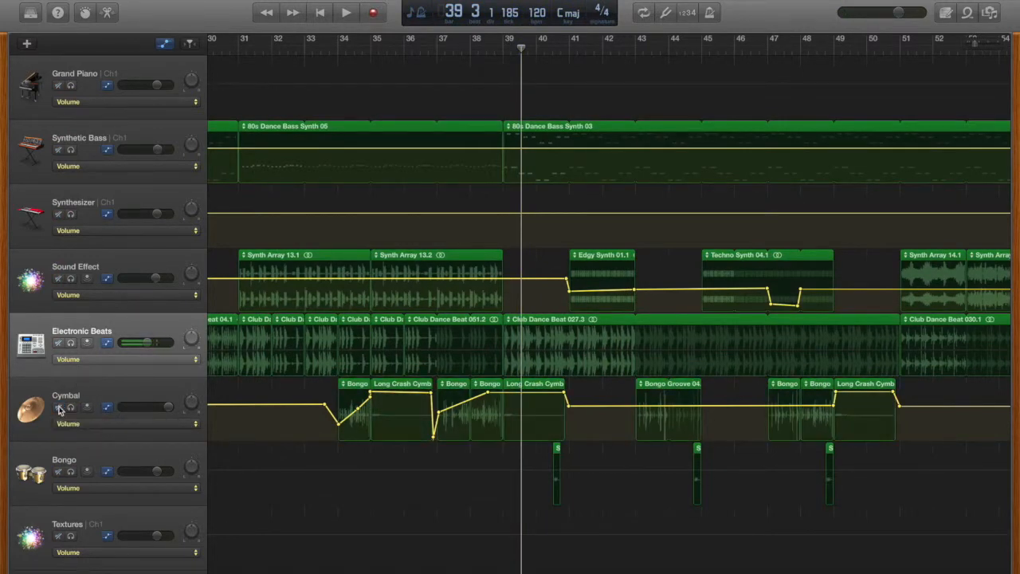
Add volume automation points to the Sound Effect track between about bars 7 and 11, and lower the one near bar 7.5 slightly.
scroll(315, 367, "down", 10)
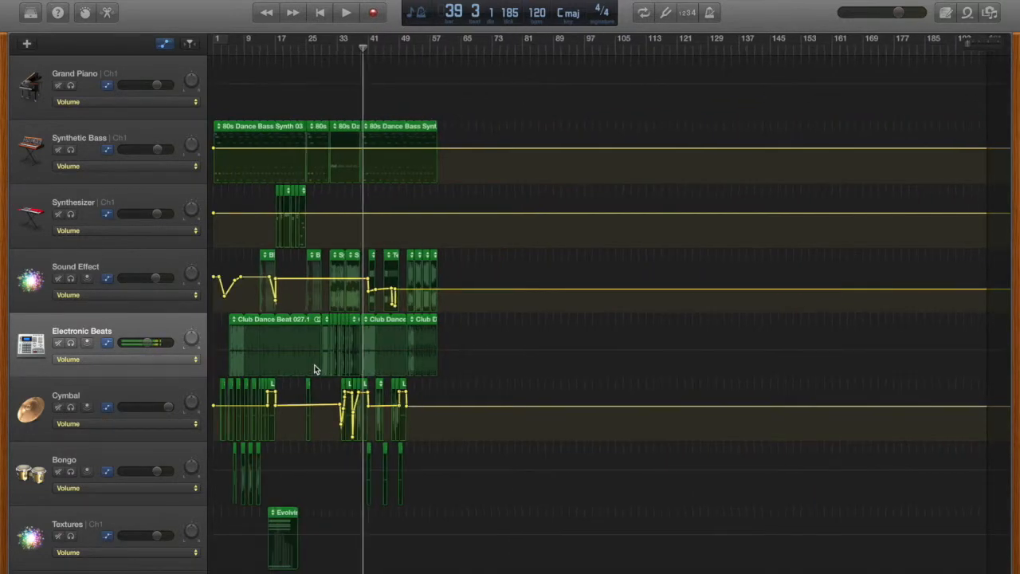
scroll(314, 364, "up", 10)
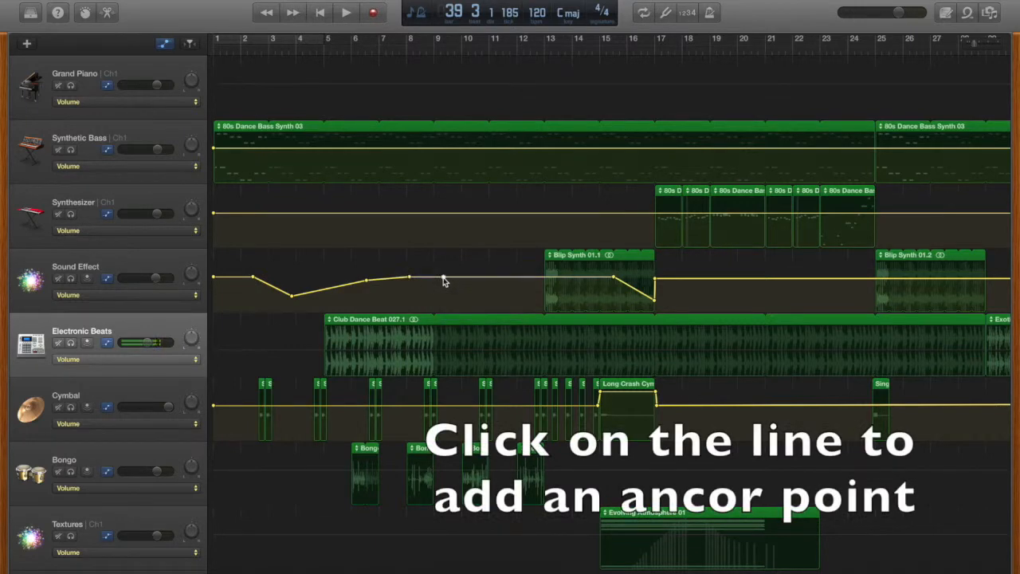
left_click(468, 280)
left_click(394, 280)
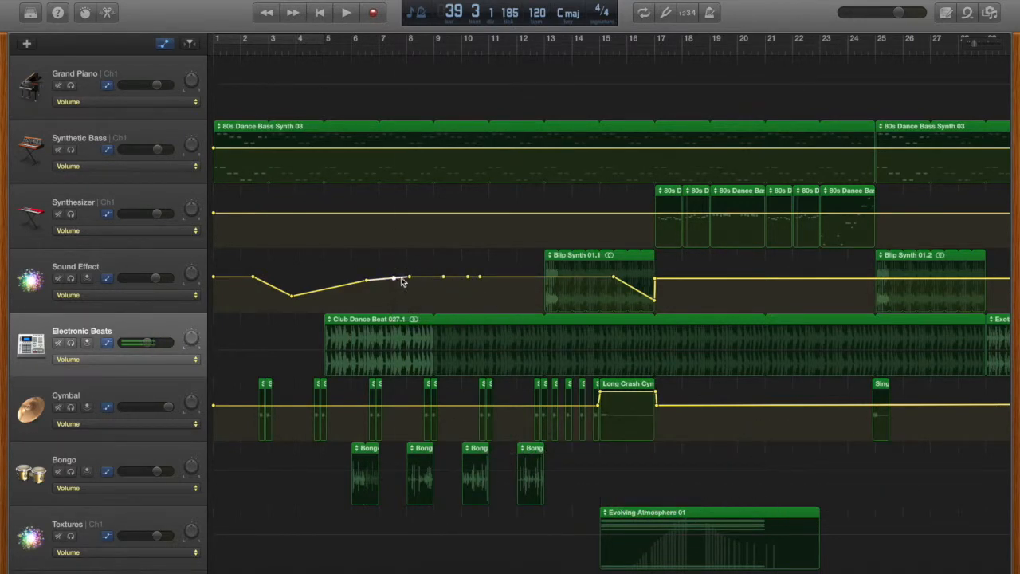
mouse_move(394, 280)
left_mouse_down()
mouse_move(392, 263)
mouse_move(396, 287)
left_mouse_up()
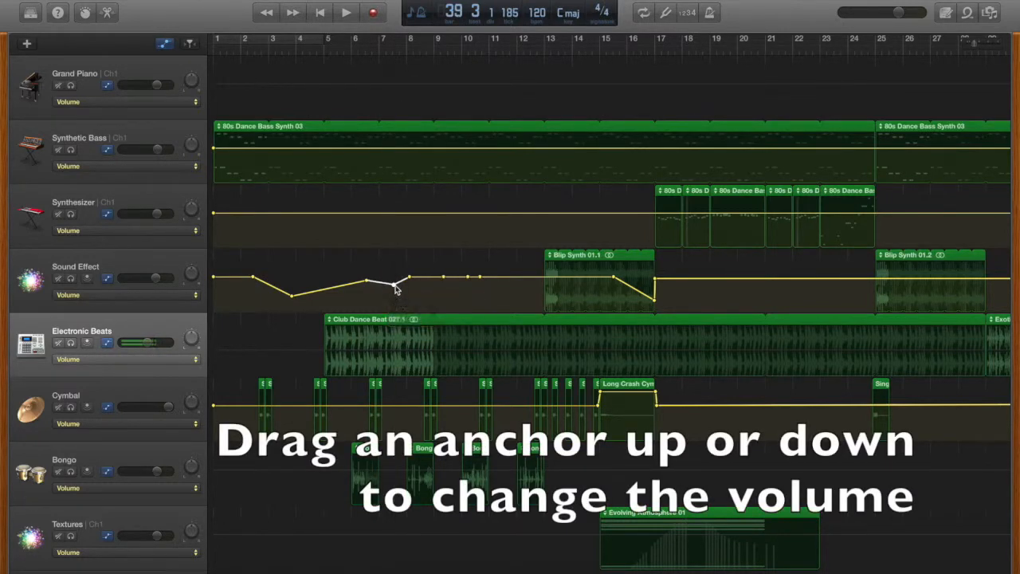
Play the opening of the project from bar 1 briefly, and return the playhead to the start.
key("Return")
key("space")
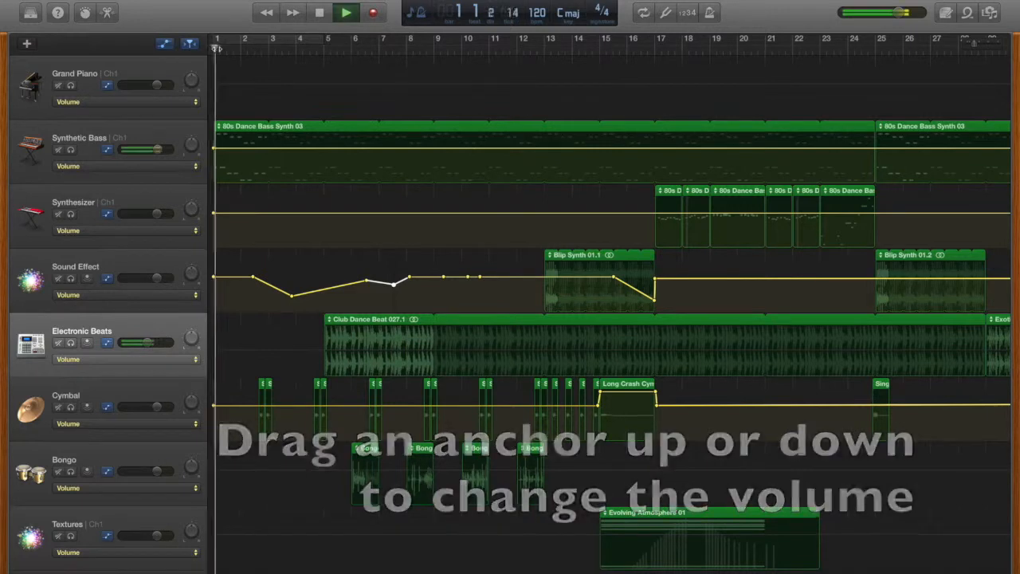
key("space")
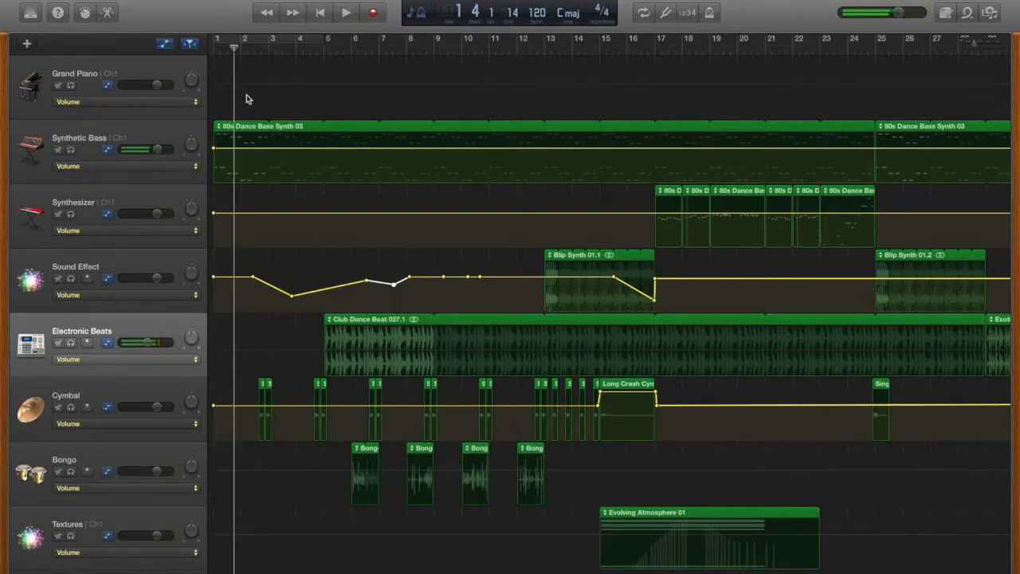
key("Return")
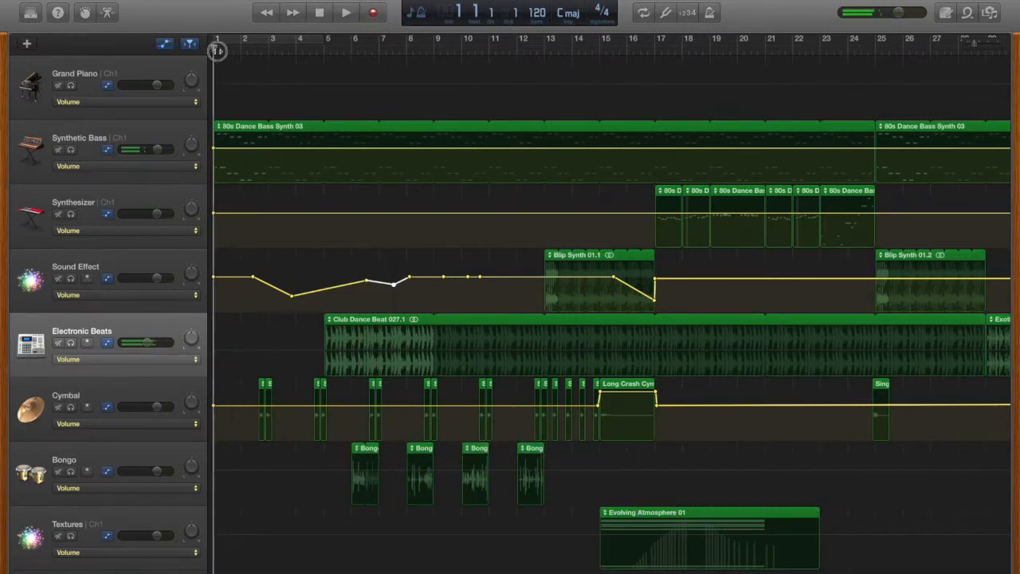
Create a volume fade-in on the Synthetic Bass track from bar 1 to about bar 3, and play it back from the start.
left_click(267, 149)
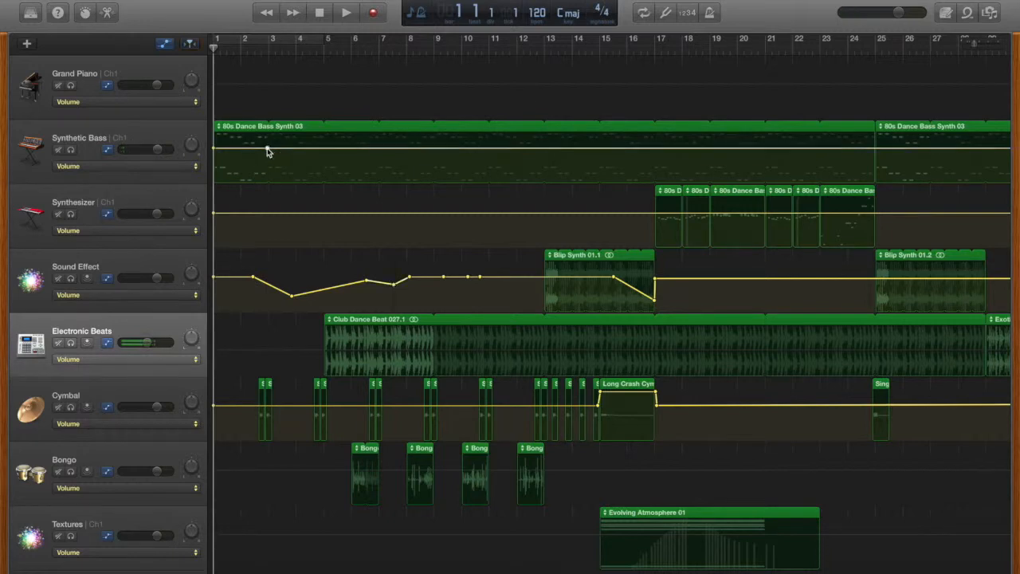
left_click_drag(213, 149, 214, 176)
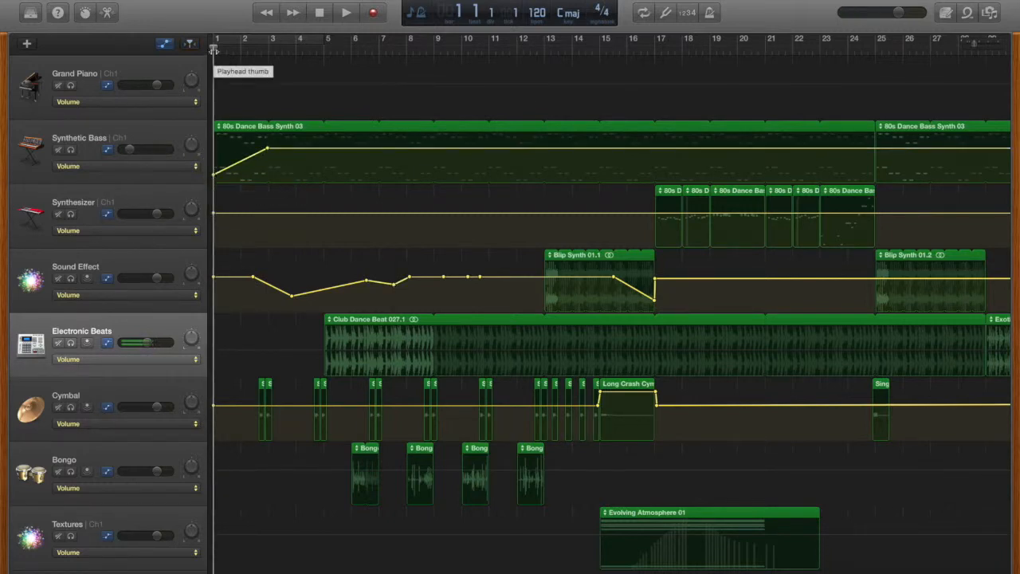
key("space")
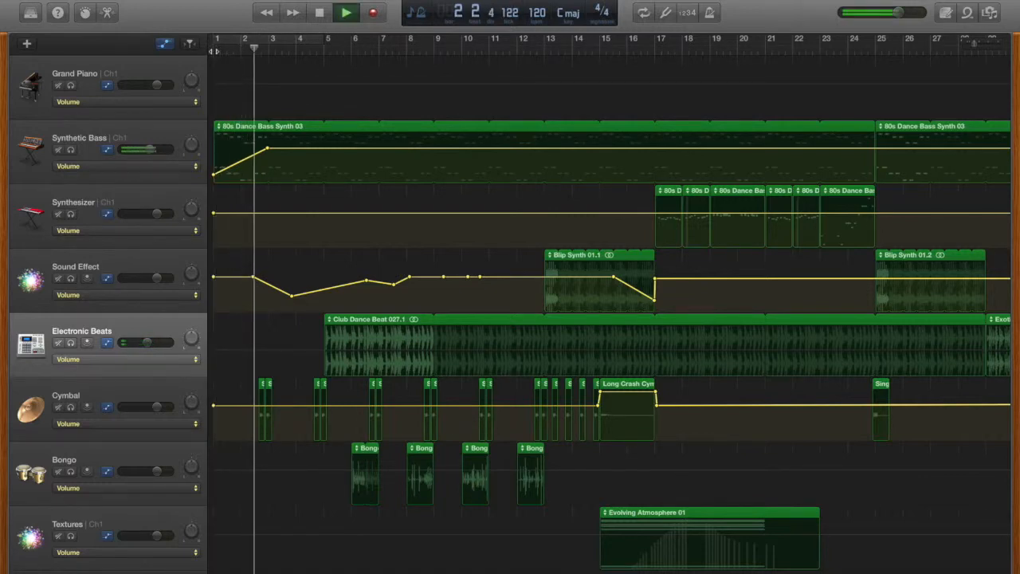
key("space")
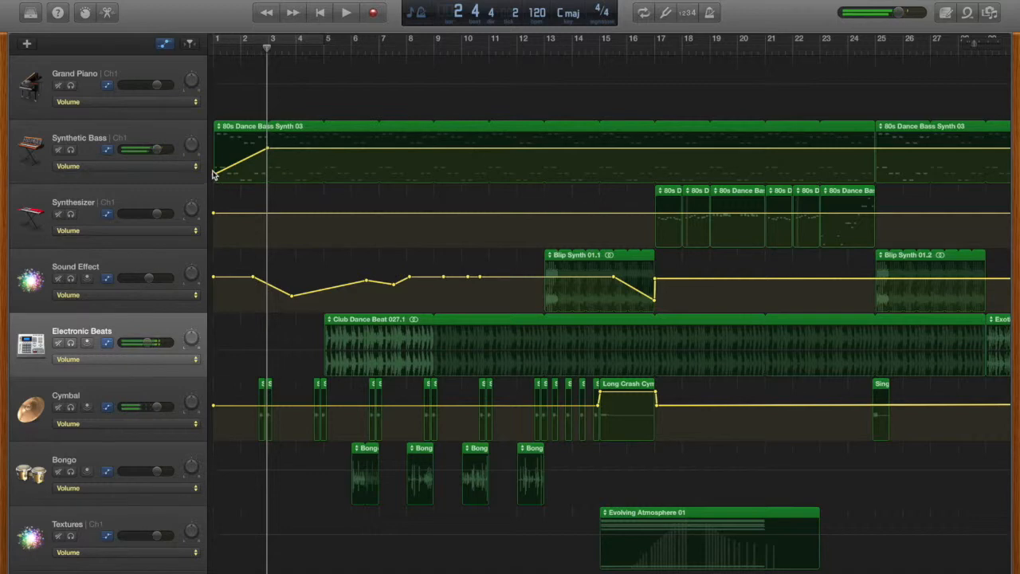